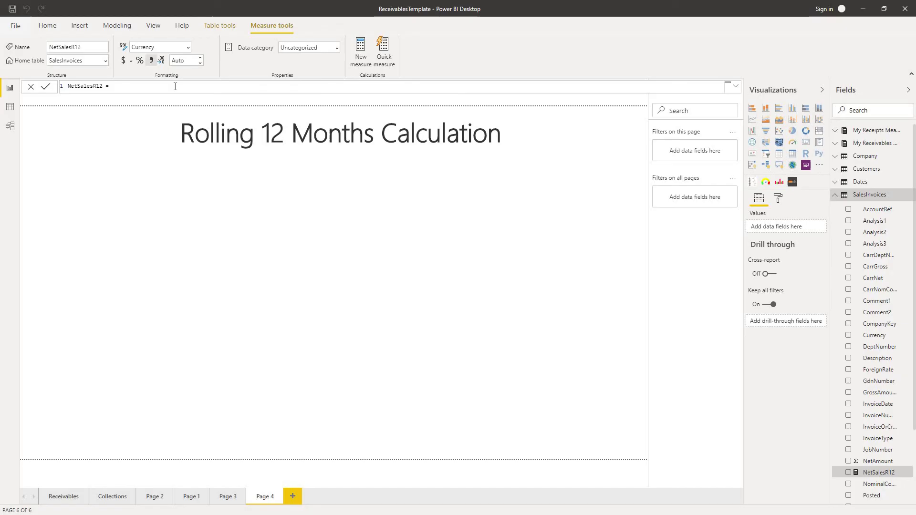
Start a second line after 'NetSalesR12 =' in the new measure's formula
{"action": "key", "text": "shift+Return"}
Expand the formula bar into a tall multi-line editor for the NetSalesR12 formula
{"action": "left_click", "coordinate": [736, 87]}
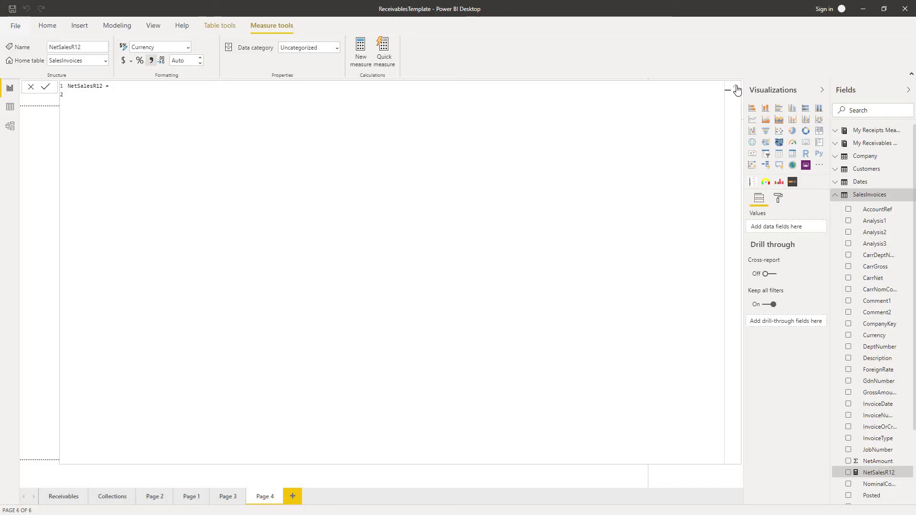
Enter CALCULATE ( SUM ( SalesInvoices[NetAmount] ), FILTER ( All ( Dates ), on separate lines
{"action": "type", "text": "Var MaxDate = MAX ( Dates[Date] ) Return"}
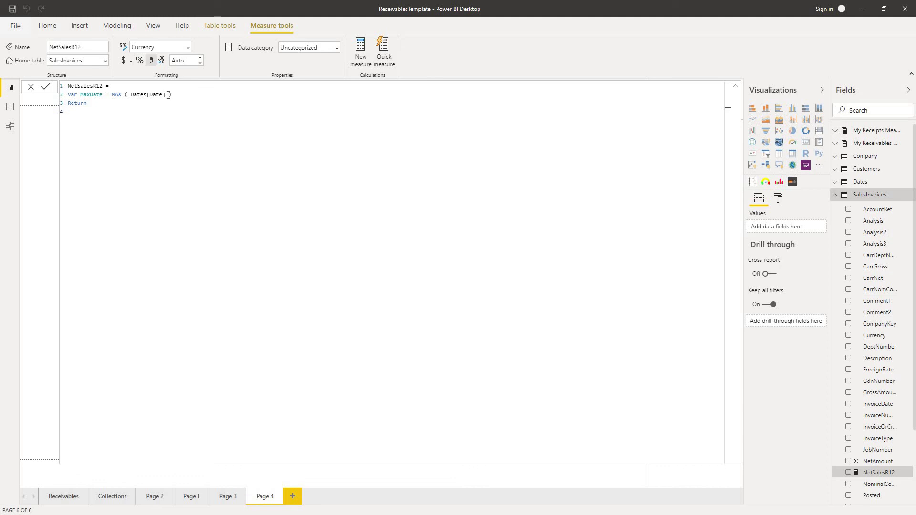
{"action": "type", "text": "CALCULATE ("}
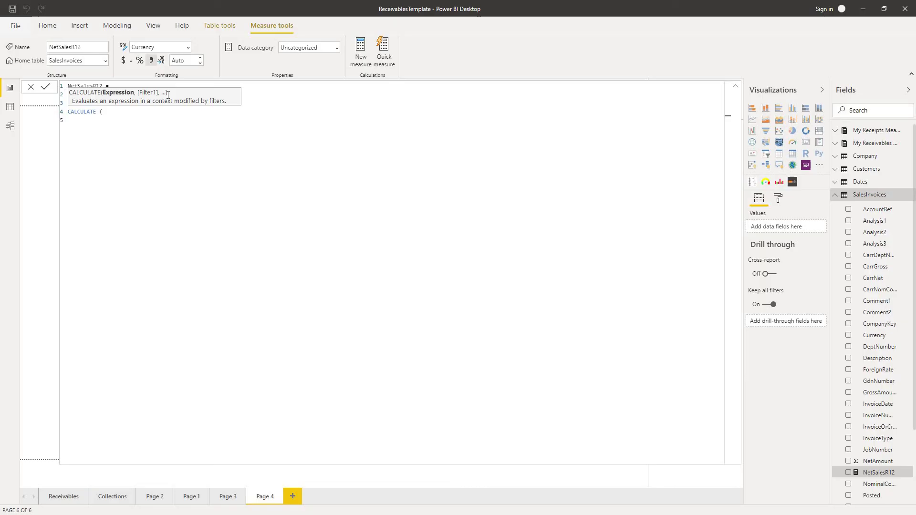
{"action": "type", "text": "SUM ( SalesInvoices[NetAmount] ),"}
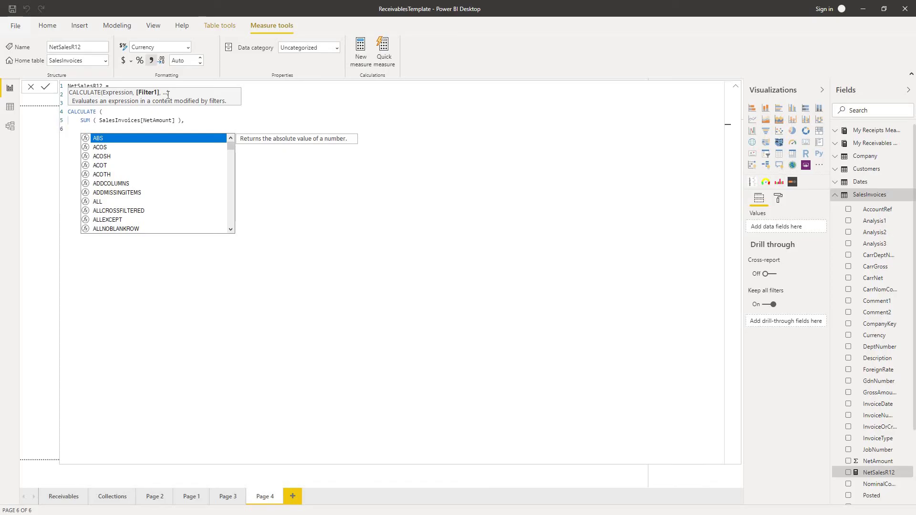
{"action": "type", "text": "FILTER ("}
{"action": "key", "text": "shift+Return"}
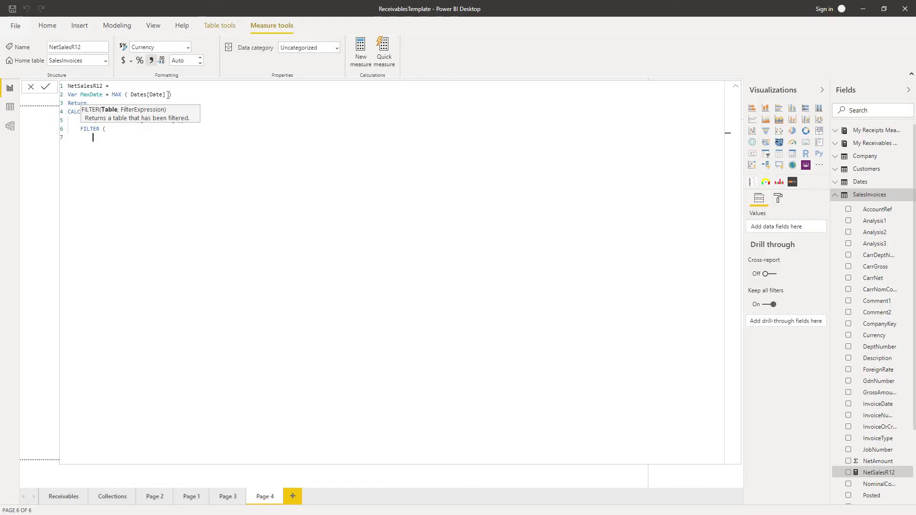
{"action": "type", "text": "A"}
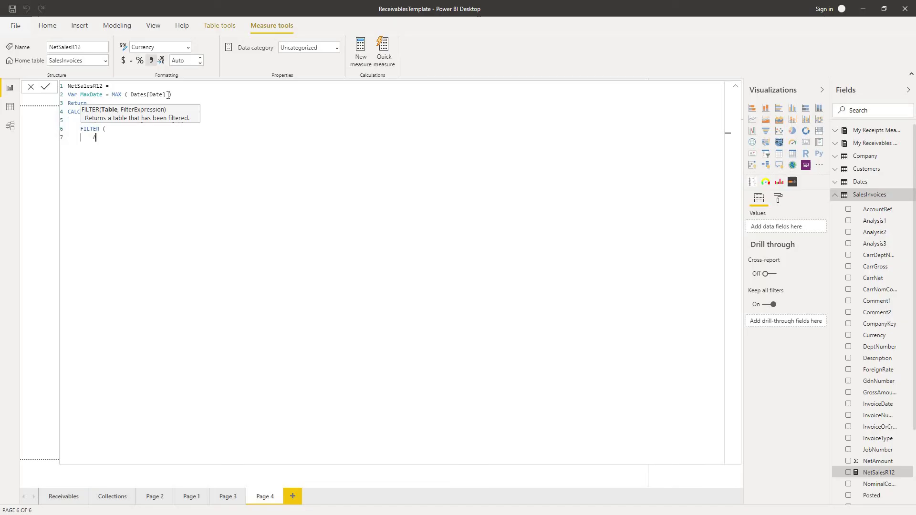
{"action": "type", "text": "ll ( Dates ),"}
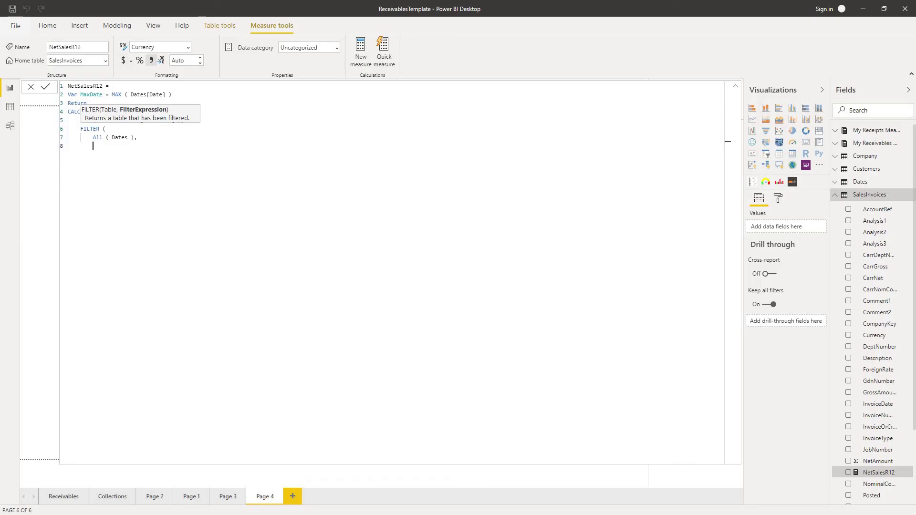
Open an AND condition with Dates[Date] <= MaxDate and begin DATEADD ( Dates[Date]
{"action": "type", "text": "AND ("}
{"action": "key", "text": "Return"}
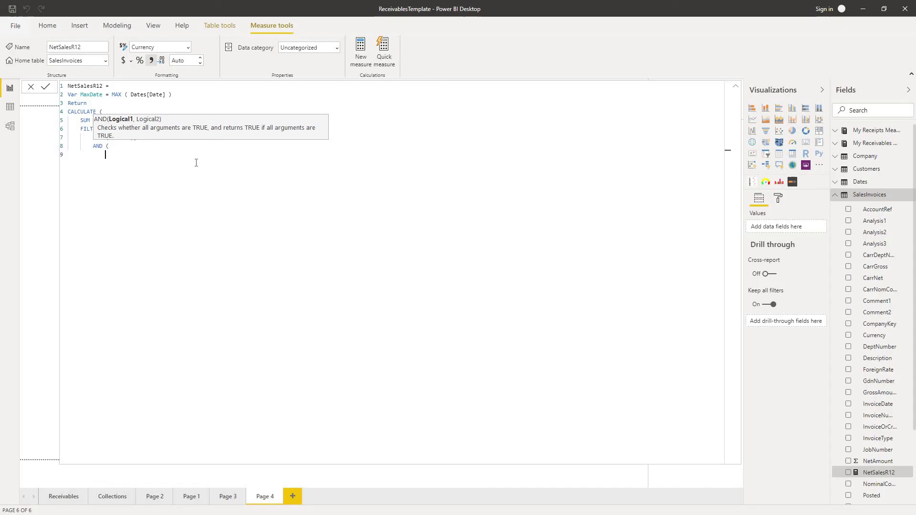
{"action": "type", "text": "Dates[Date] <= MaxDate"}
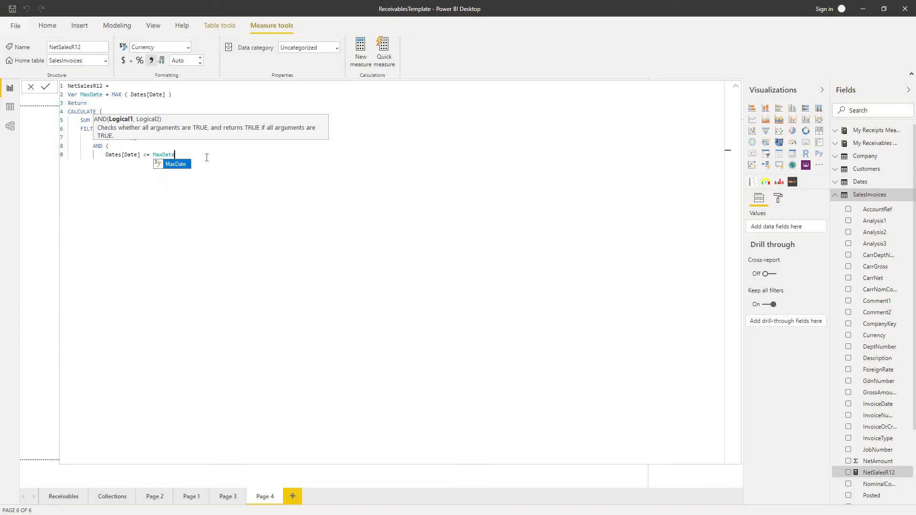
{"action": "type", "text": ","}
{"action": "key", "text": "shift+Return"}
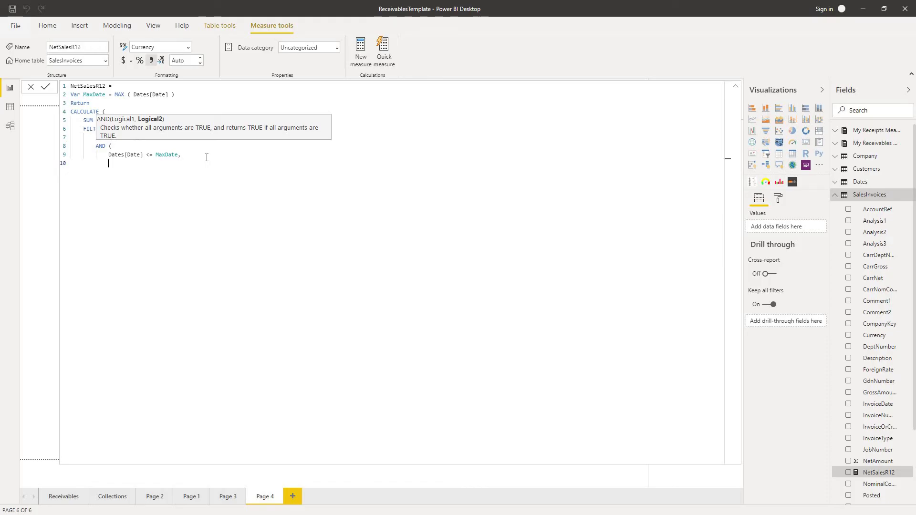
{"action": "type", "text": "DATEADD ("}
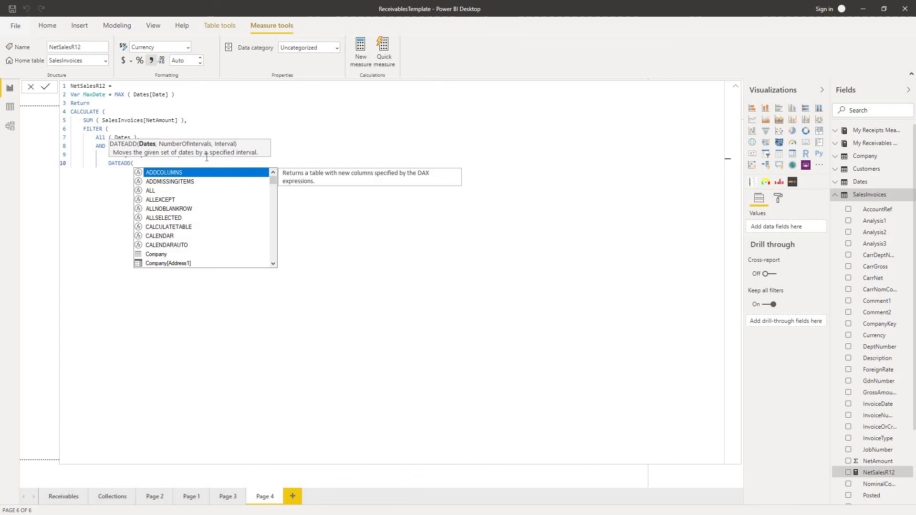
{"action": "type", "text": " Dates[Date]"}
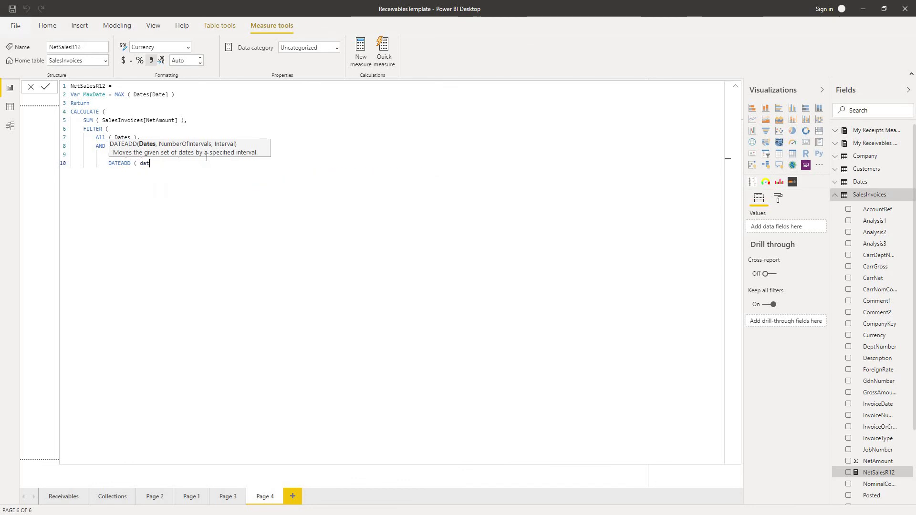
Lay out DATEADD's arguments Dates[Date], 1, YEAR on separate lines, ending with > MaxDate
{"action": "key", "text": "ctrl+Left"}
{"action": "key", "text": "ctrl+Left"}
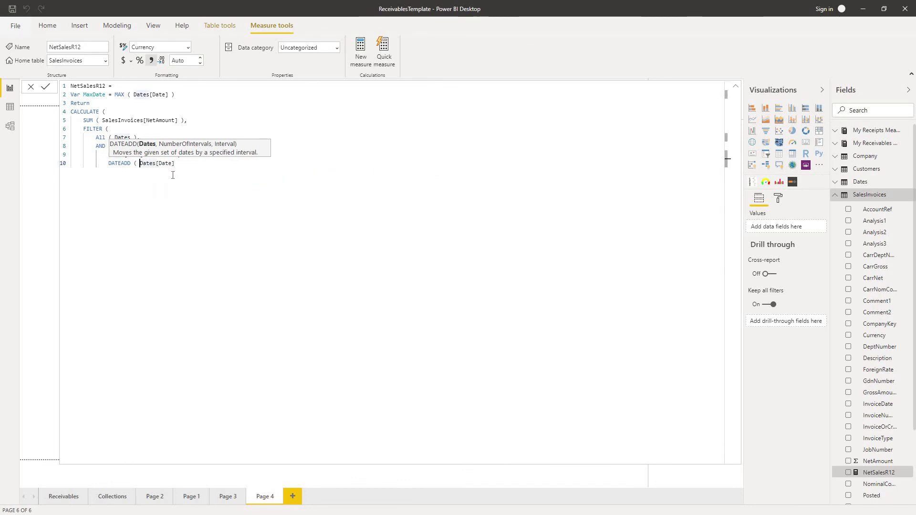
{"action": "key", "text": "shift+Return"}
{"action": "key", "text": "End"}
{"action": "type", "text": ","}
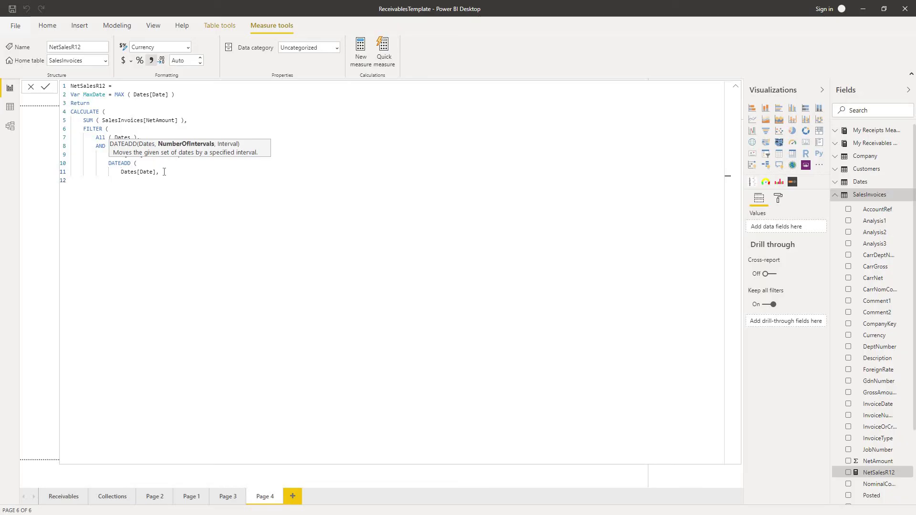
{"action": "key", "text": "shift+Return"}
{"action": "type", "text": "1,"}
{"action": "key", "text": "shift+Return"}
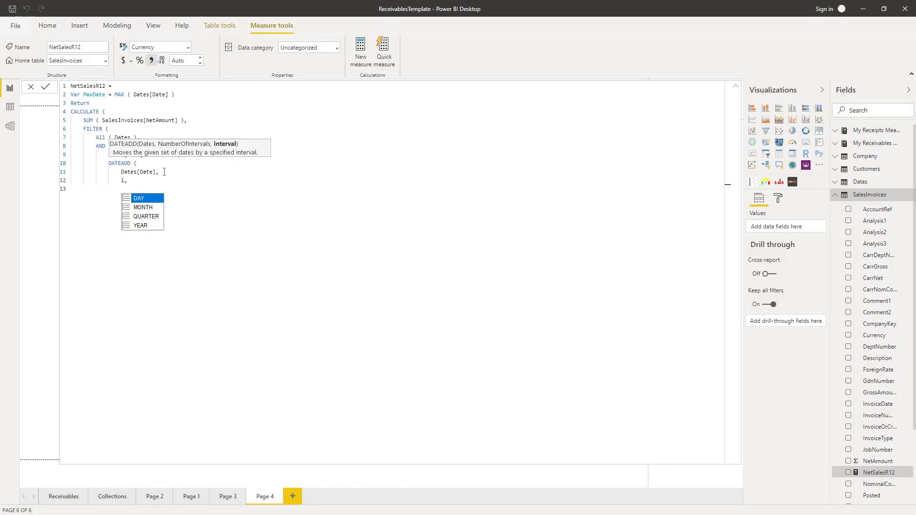
{"action": "type", "text": "YEAR"}
{"action": "key", "text": "shift+Return"}
{"action": "type", "text": ")"}
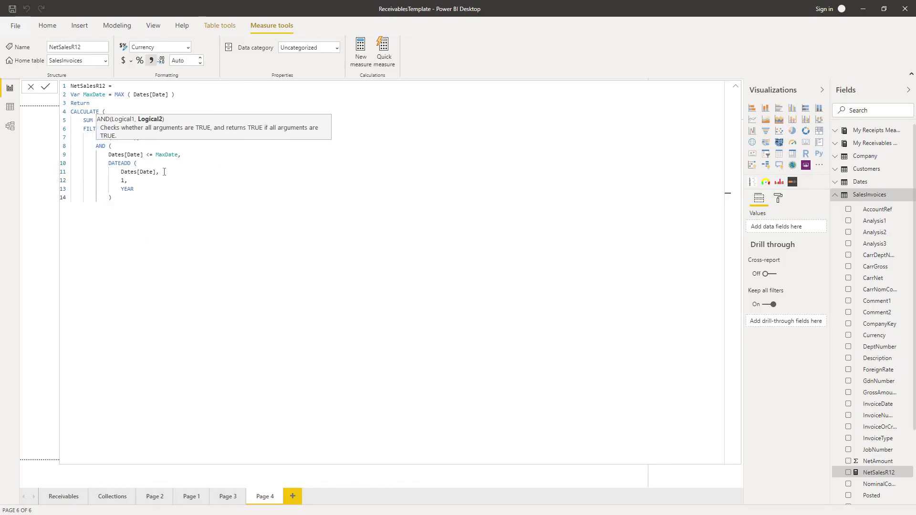
{"action": "type", "text": " > MaxDate"}
Close the AND and FILTER parentheses, removing the stray comma after FILTER
{"action": "key", "text": "shift+Return"}
{"action": "type", "text": ")"}
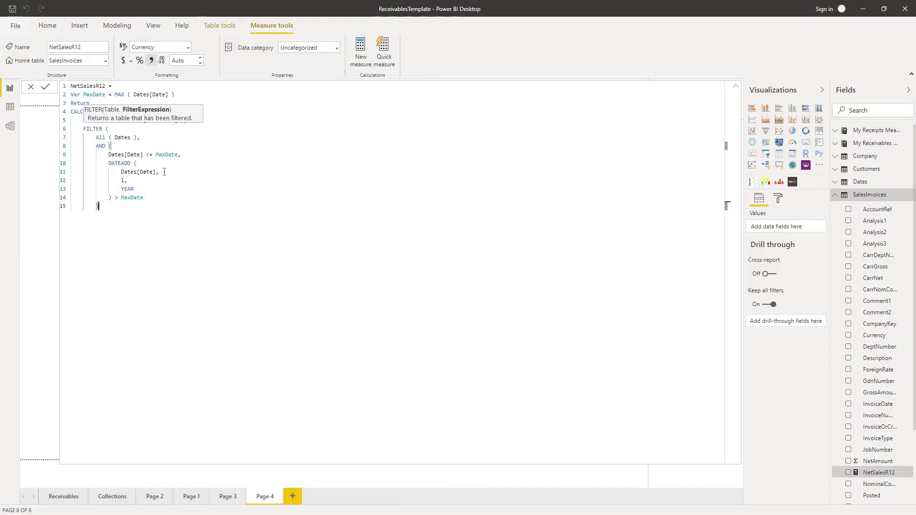
{"action": "type", "text": ","}
{"action": "key", "text": "shift+Return"}
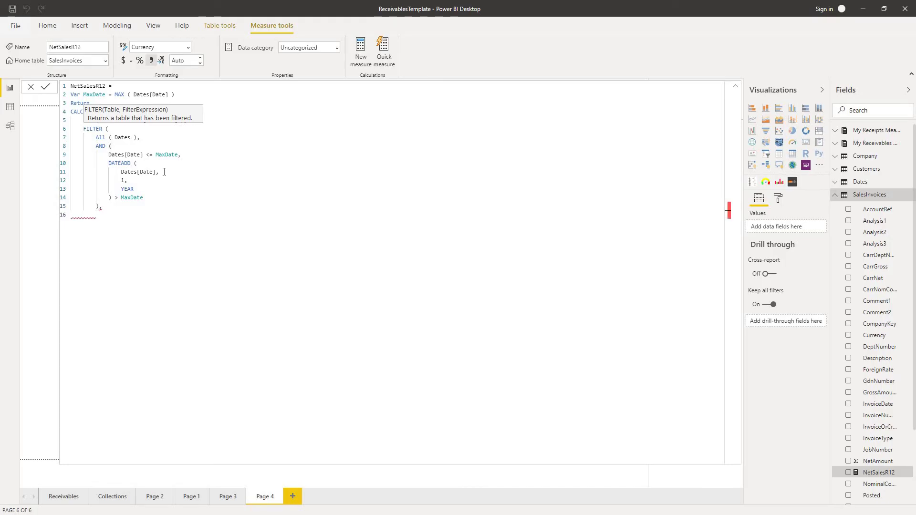
{"action": "key", "text": "BackSpace"}
{"action": "key", "text": "BackSpace"}
{"action": "key", "text": "shift+Return"}
{"action": "type", "text": ")"}
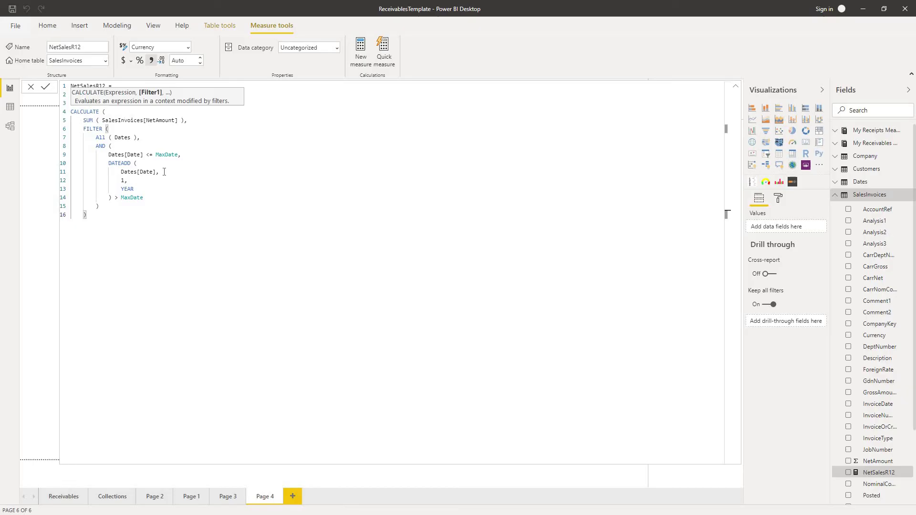
{"action": "key", "text": "shift+Return"}
Close CALCULATE, commit NetSalesR12, and add a line chart with Dates[Date] on the axis
{"action": "type", "text": ")"}
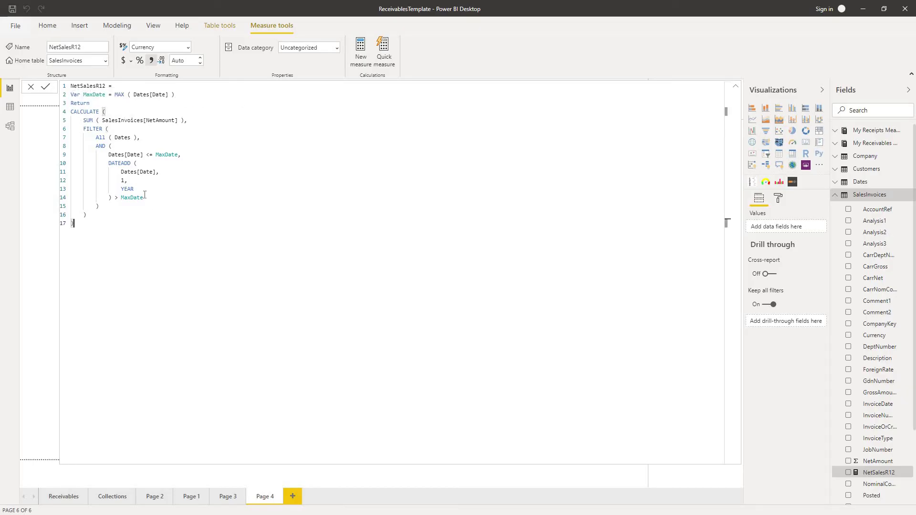
{"action": "left_click", "coordinate": [45, 87]}
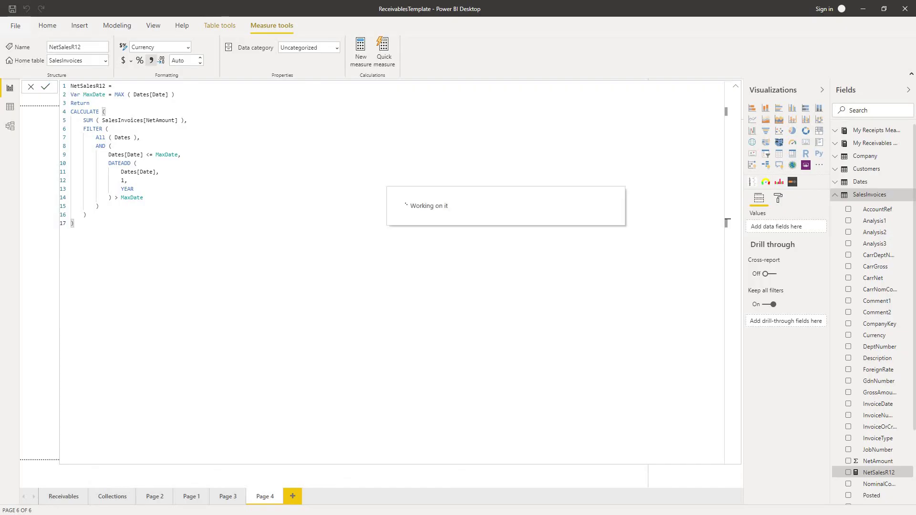
{"action": "left_click", "coordinate": [753, 122]}
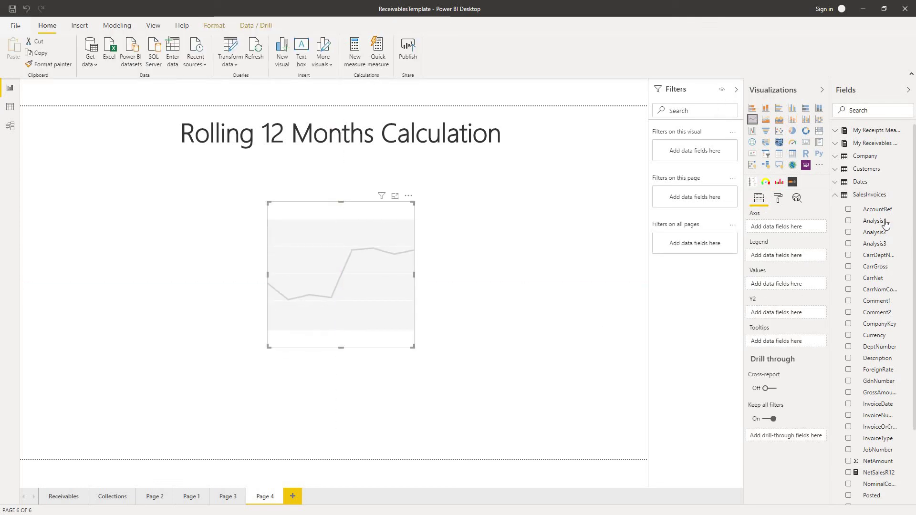
{"action": "left_click_drag", "start_coordinate": [830, 180], "coordinate": [797, 198]}
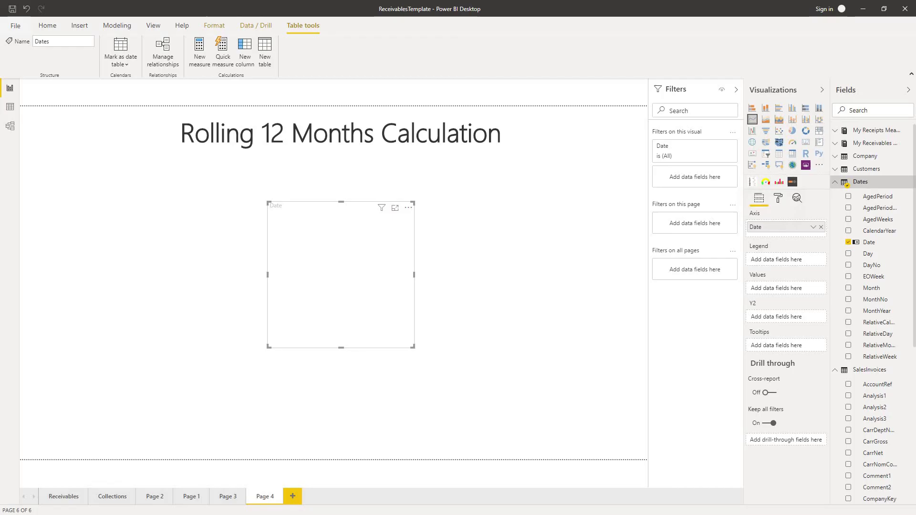
Filter the chart's Date to a relative date in the last 1 years and apply it
{"action": "left_click", "coordinate": [719, 147]}
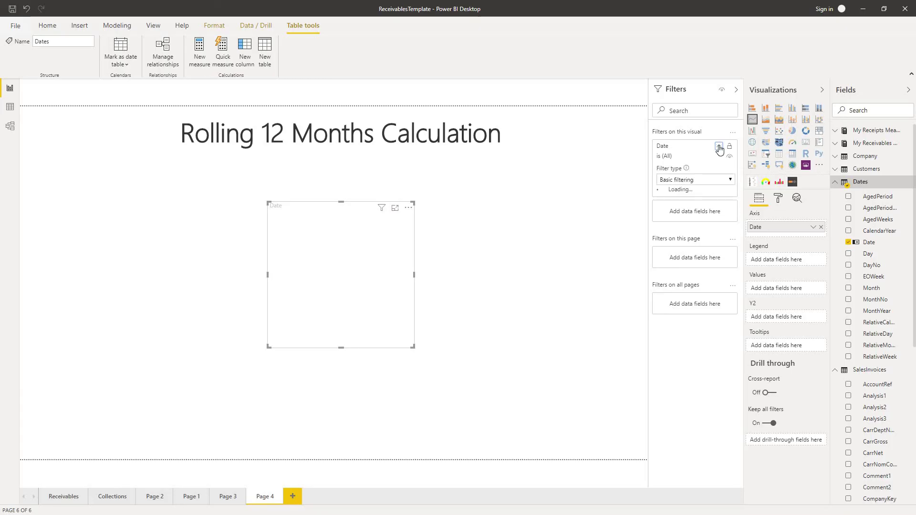
{"action": "left_click", "coordinate": [721, 181]}
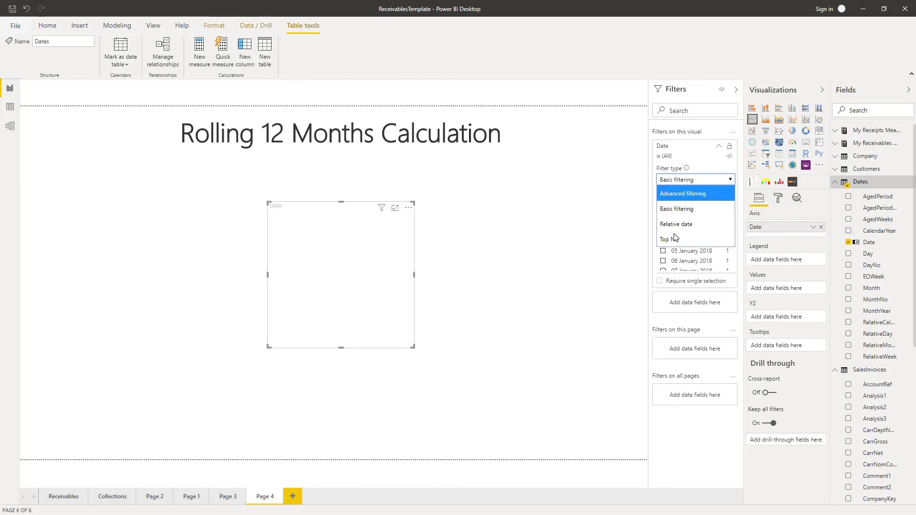
{"action": "left_click", "coordinate": [684, 224]}
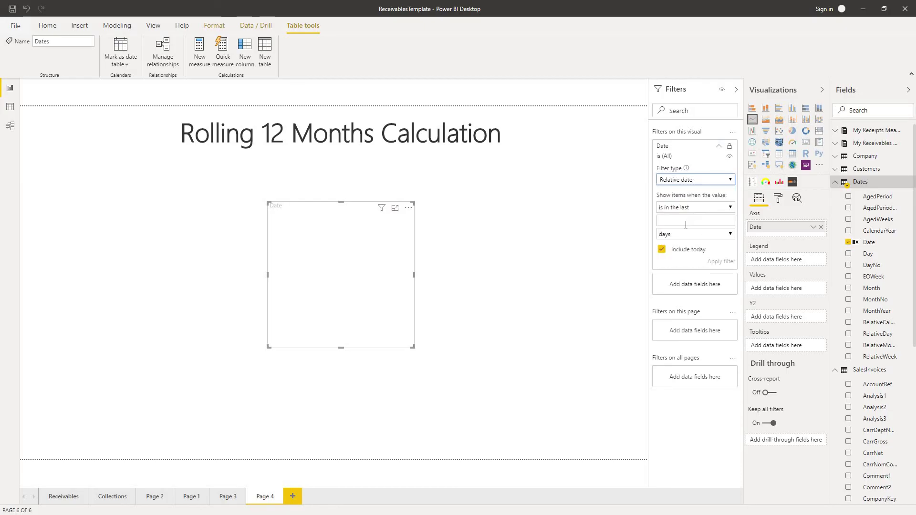
{"action": "left_click", "coordinate": [692, 221]}
{"action": "type", "text": "1"}
{"action": "left_click", "coordinate": [694, 234]}
{"action": "left_click", "coordinate": [685, 323]}
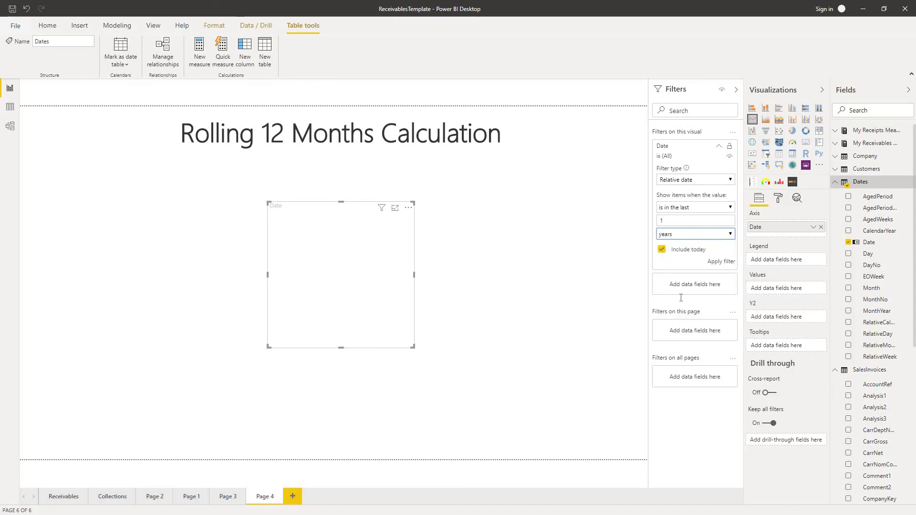
{"action": "left_click", "coordinate": [721, 261]}
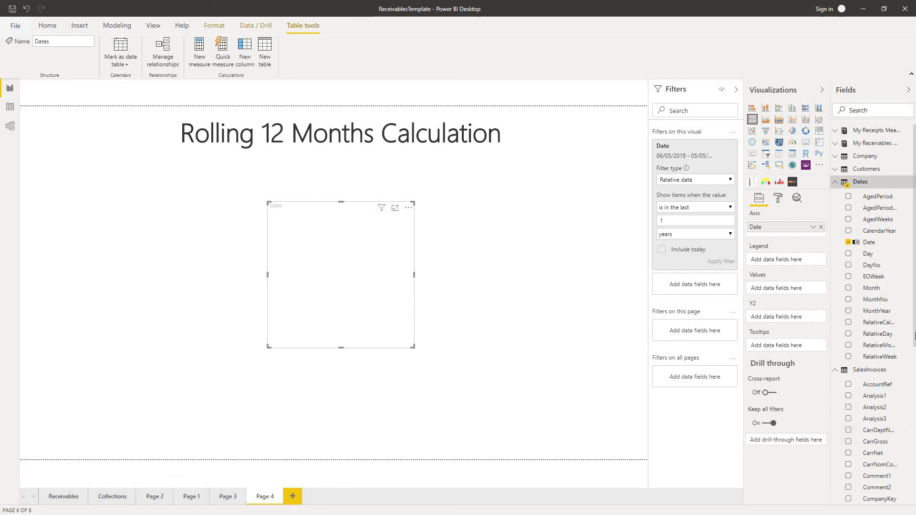
Plot NetSalesR12 as the line chart's values and widen the chart to the right
{"action": "scroll", "coordinate": [906, 334], "scroll_direction": "down", "scroll_amount": 2}
{"action": "scroll", "coordinate": [915, 393], "scroll_direction": "down", "scroll_amount": 5}
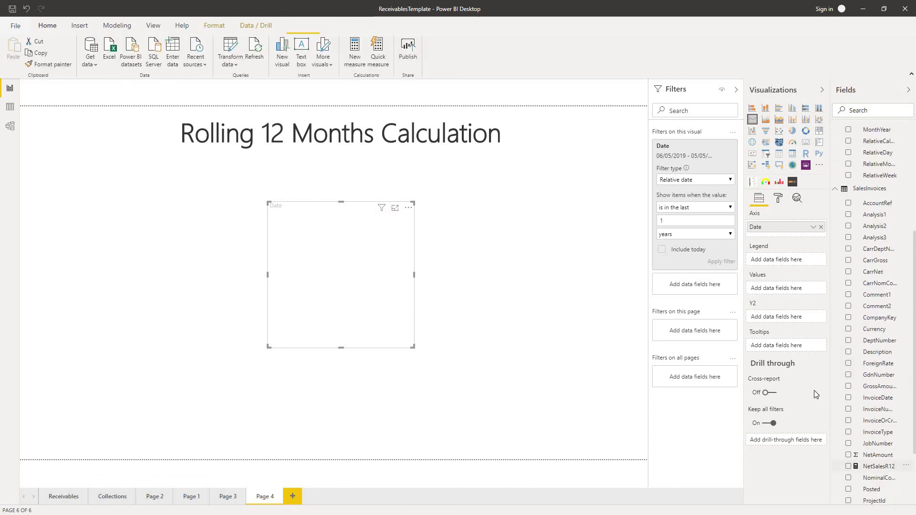
{"action": "left_click_drag", "start_coordinate": [778, 290], "coordinate": [779, 290]}
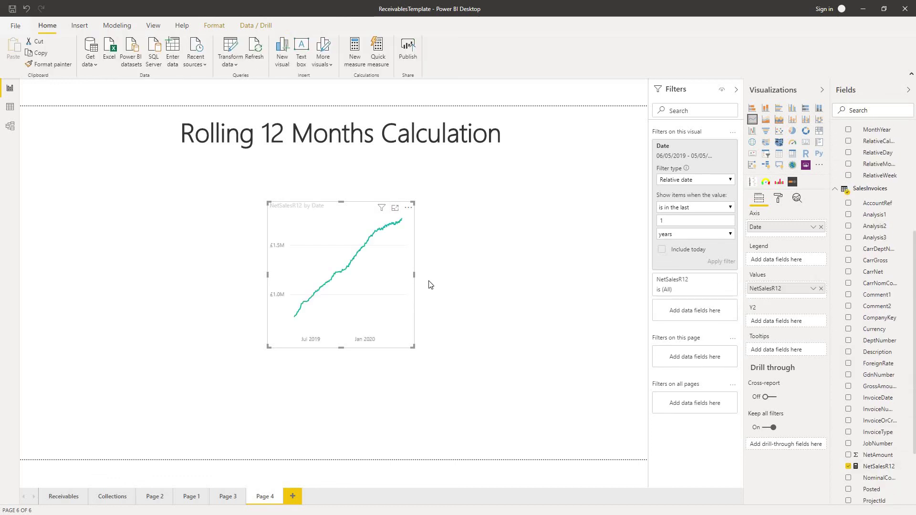
{"action": "left_click_drag", "start_coordinate": [471, 274], "coordinate": [488, 274]}
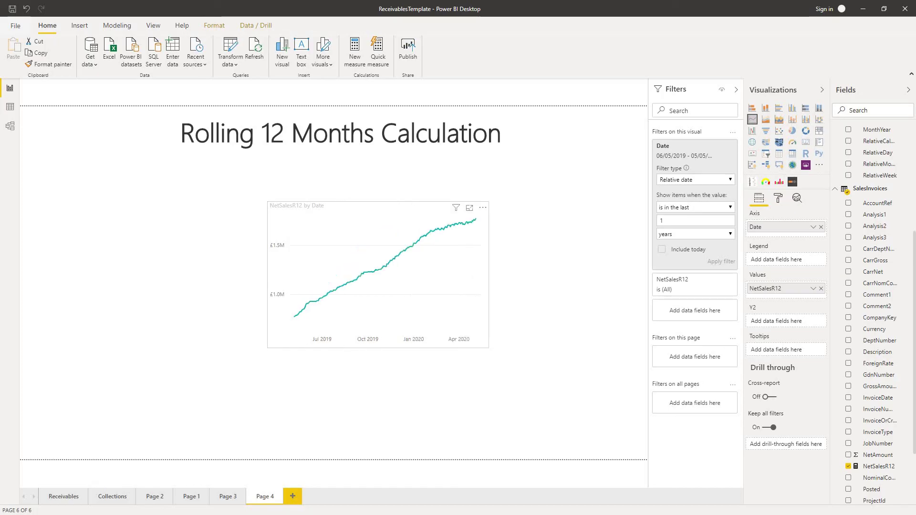
Add a dashed black trend line to the NetSalesR12 chart from the Analytics pane
{"action": "left_click", "coordinate": [797, 198]}
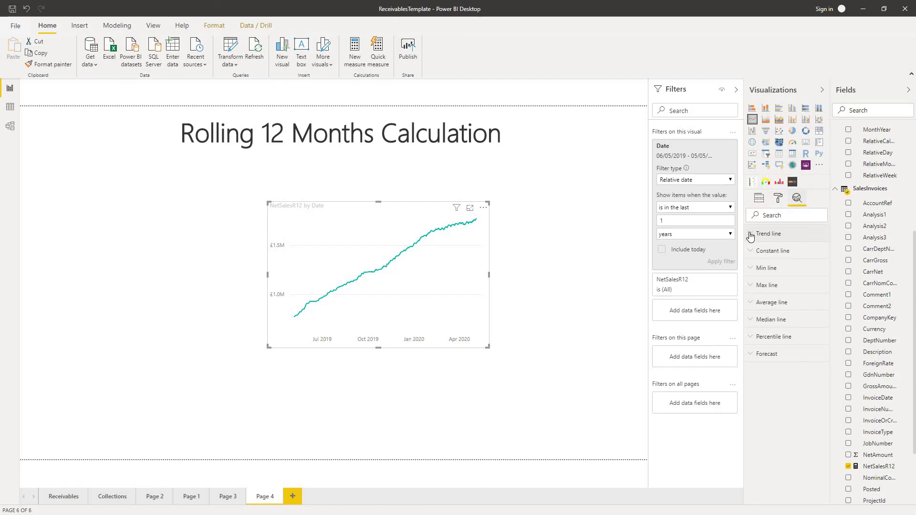
{"action": "left_click", "coordinate": [751, 235]}
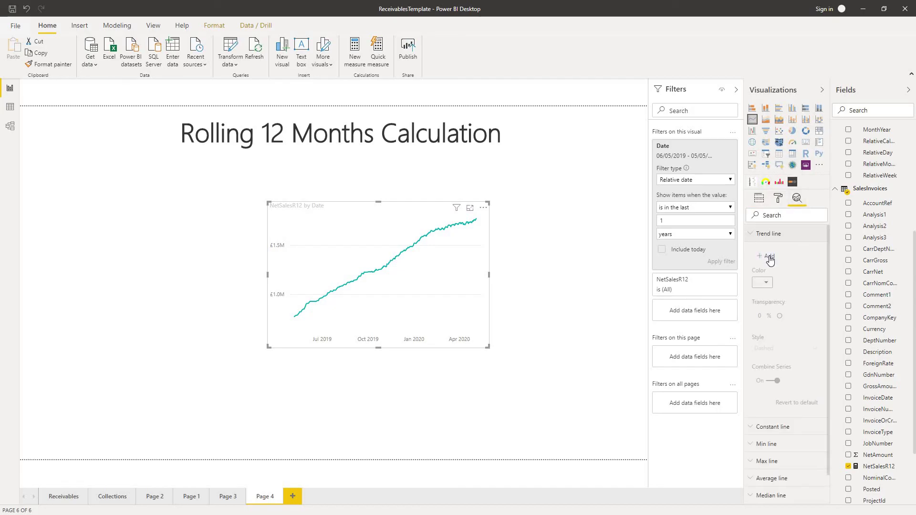
{"action": "left_click", "coordinate": [770, 259]}
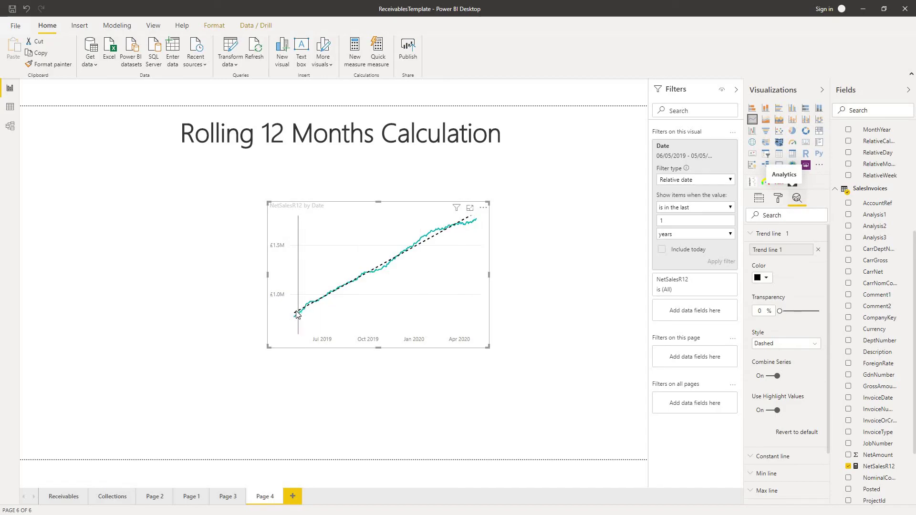
{"action": "mouse_move", "coordinate": [296, 313]}
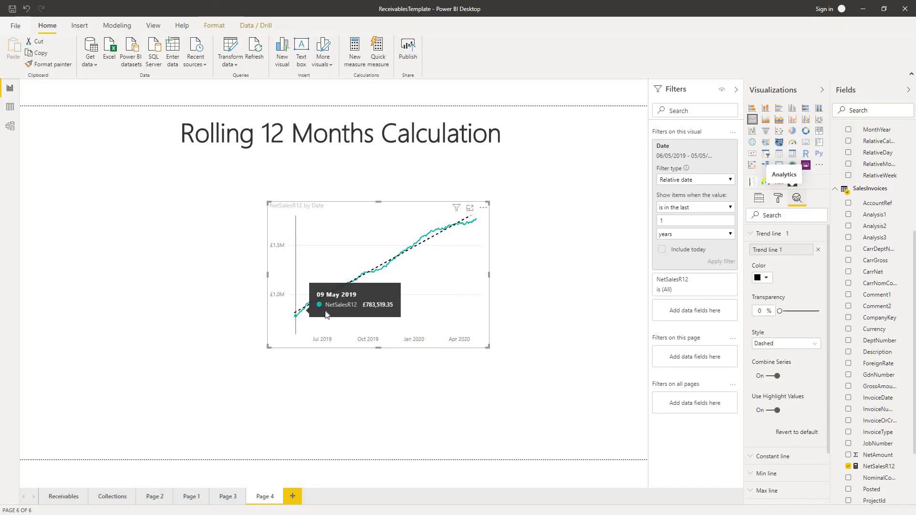